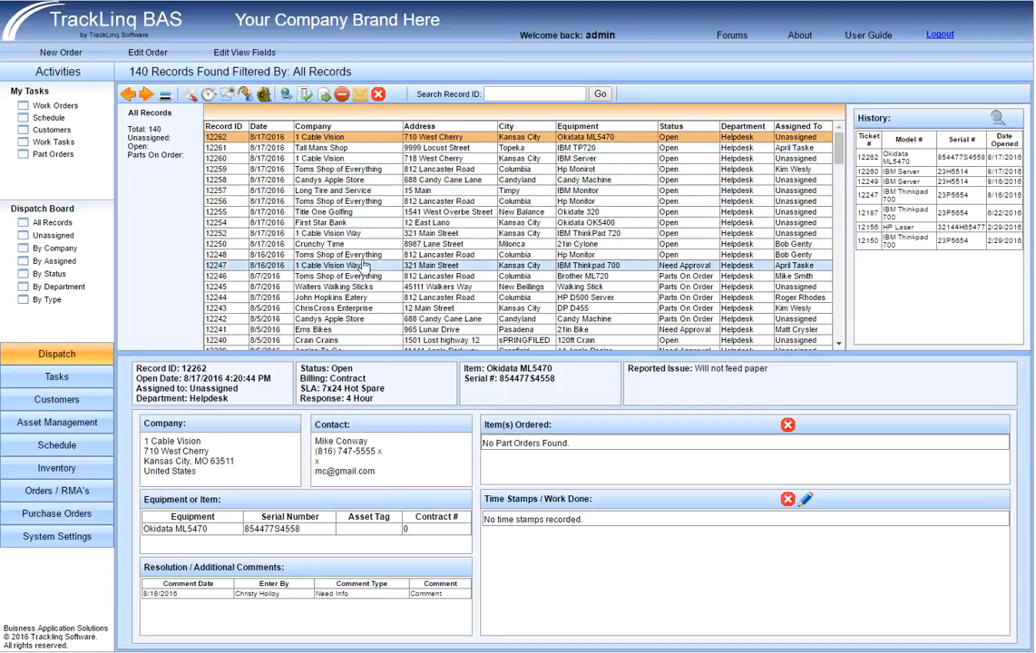
Start a new time stamp for the Okidata ML5470 record with type Travel, start time 8:00 and stop time 8:20
left_click(207, 97)
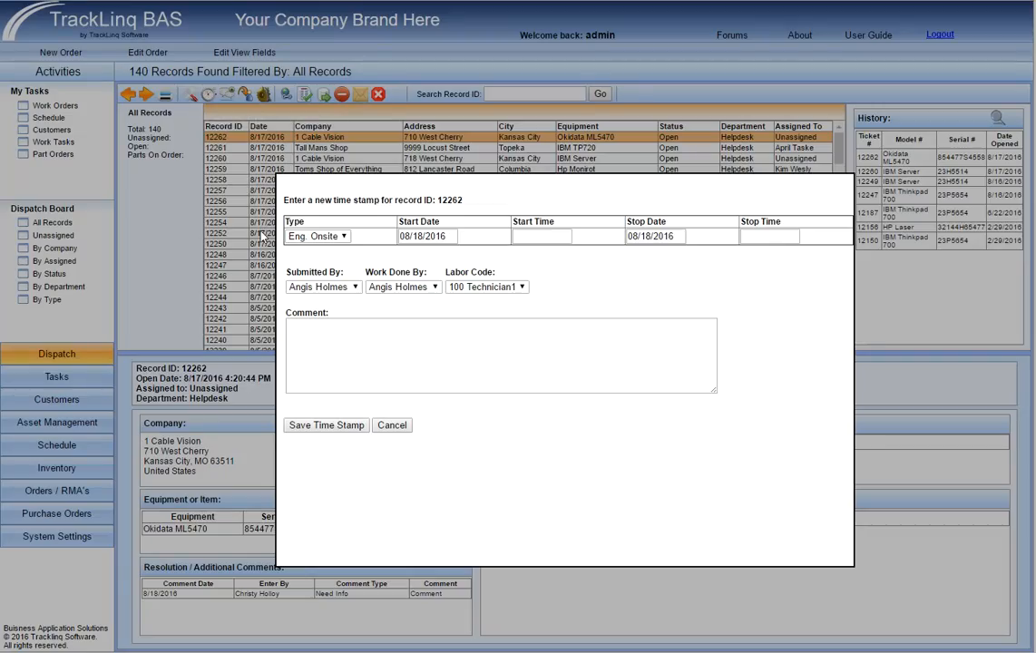
left_click(336, 237)
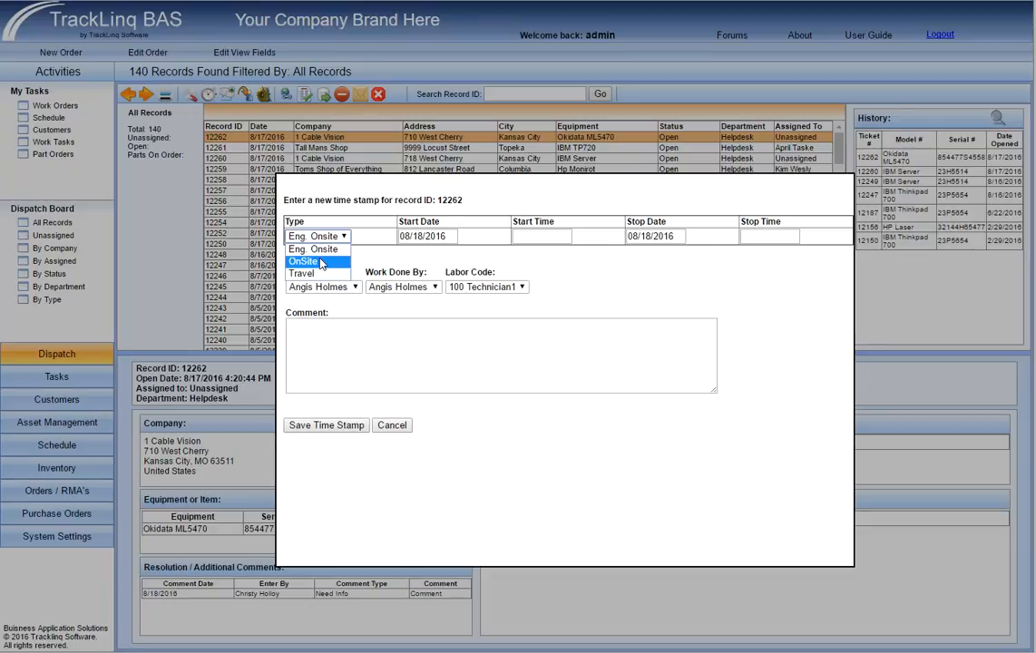
left_click(321, 262)
left_click(318, 236)
left_click(316, 274)
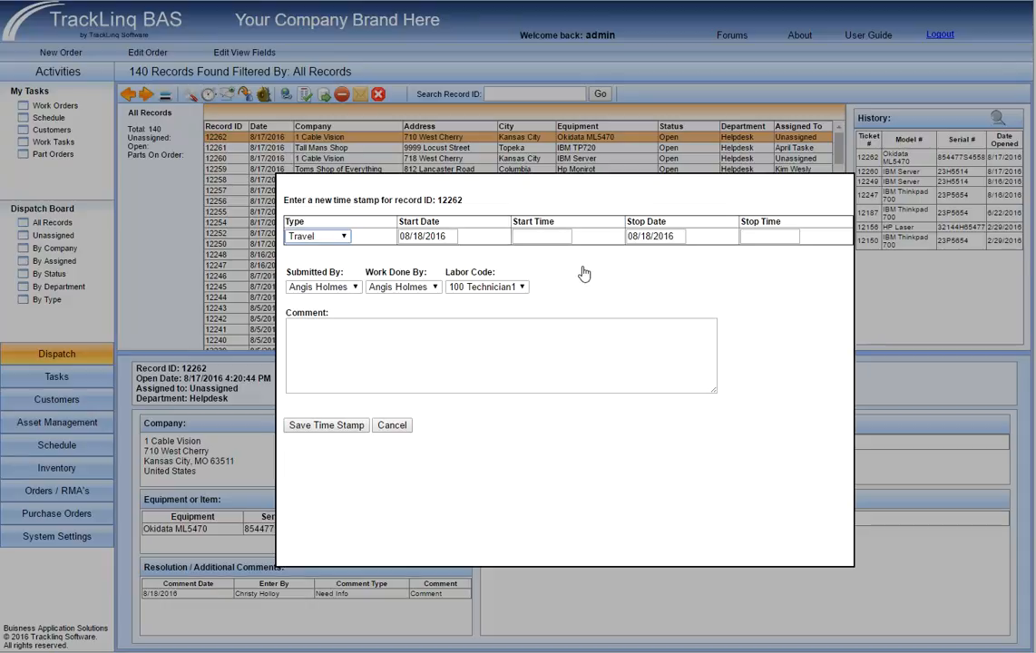
left_click(524, 236)
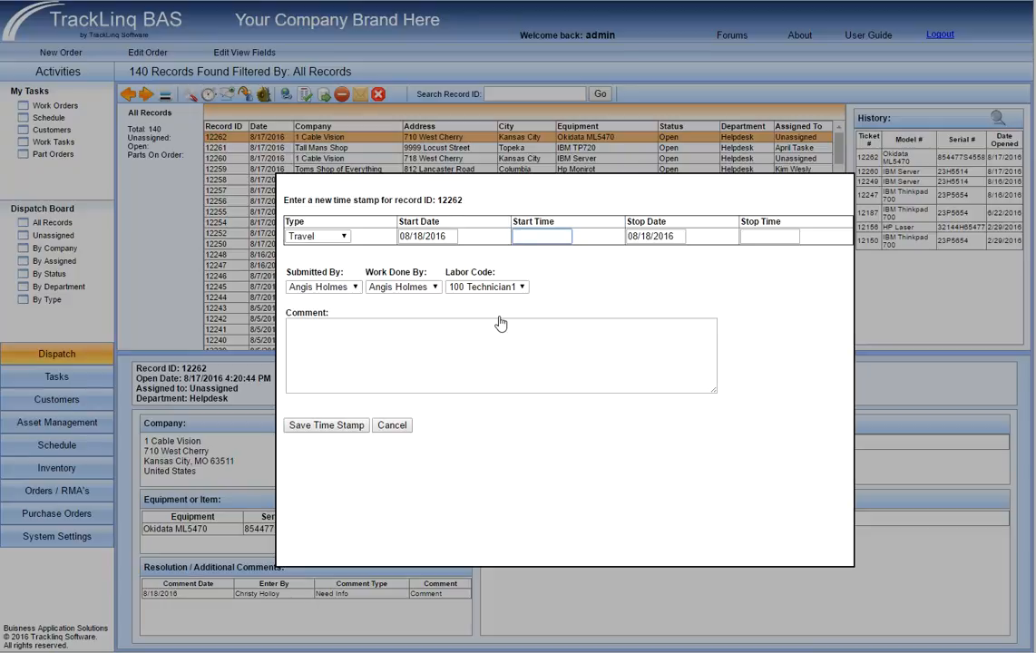
type("8:00")
key("Tab")
key("Tab")
type("8:20")
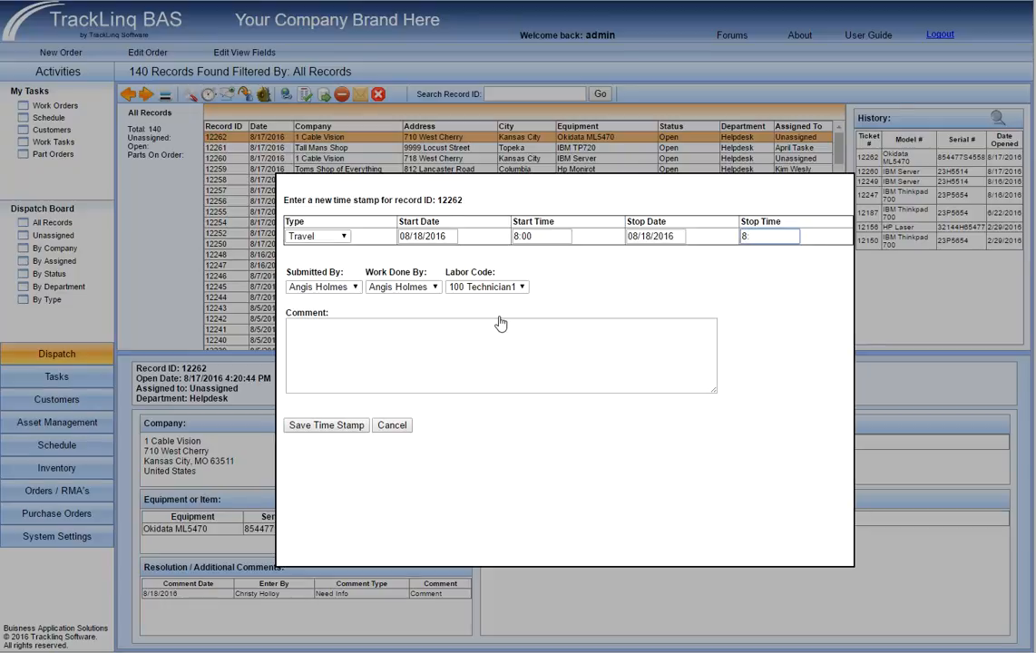
Select the travel time stamp's submitter and the employee who did the work, and set the labor code to 201 Engineering
left_click(351, 286)
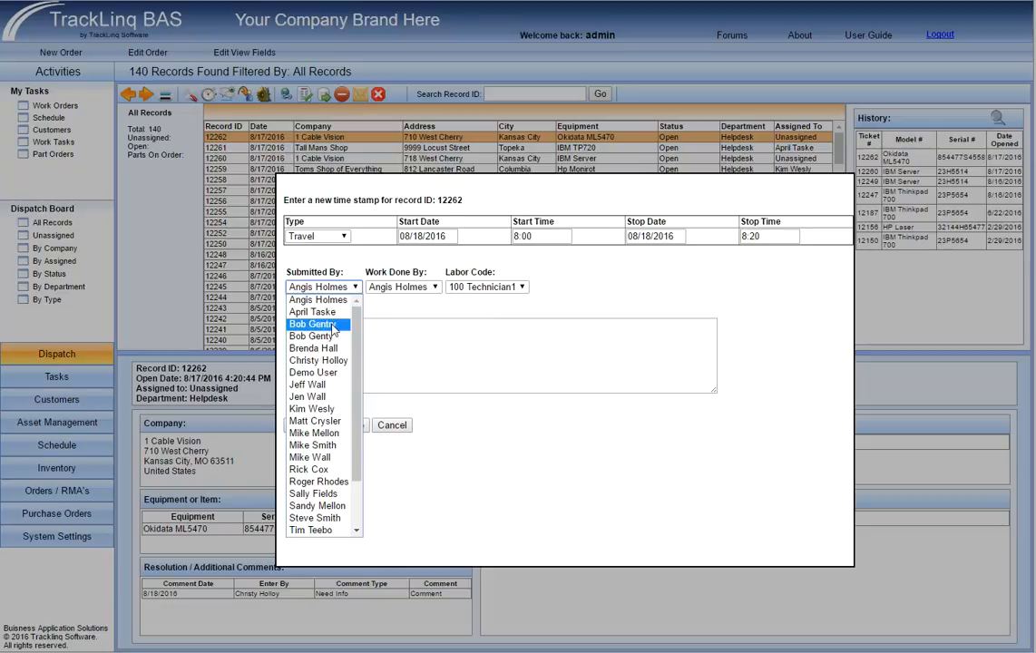
left_click(313, 385)
left_click(406, 288)
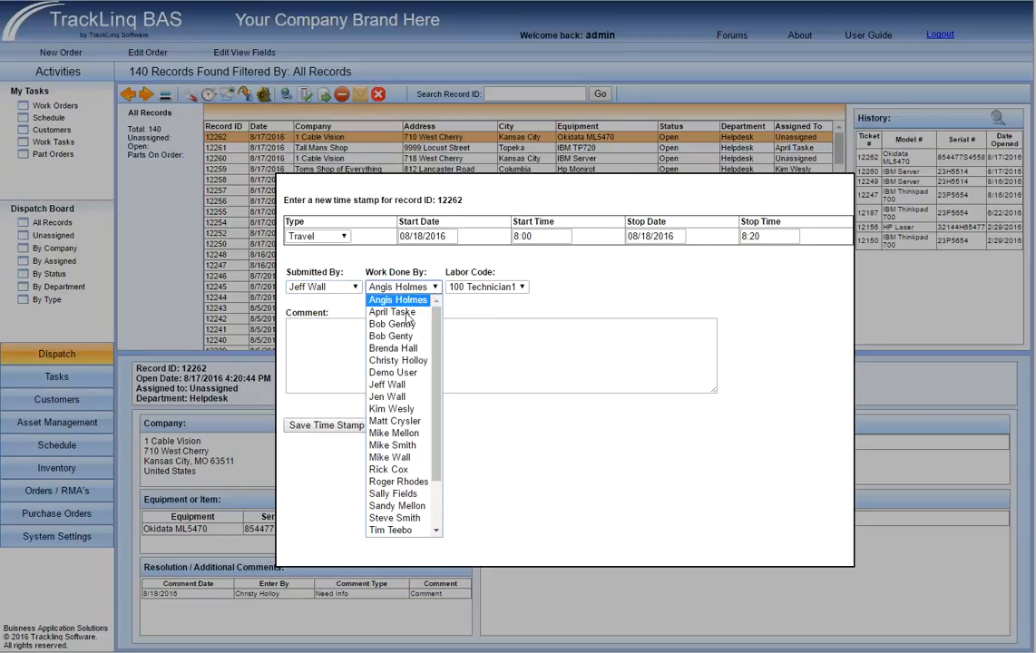
left_click(415, 422)
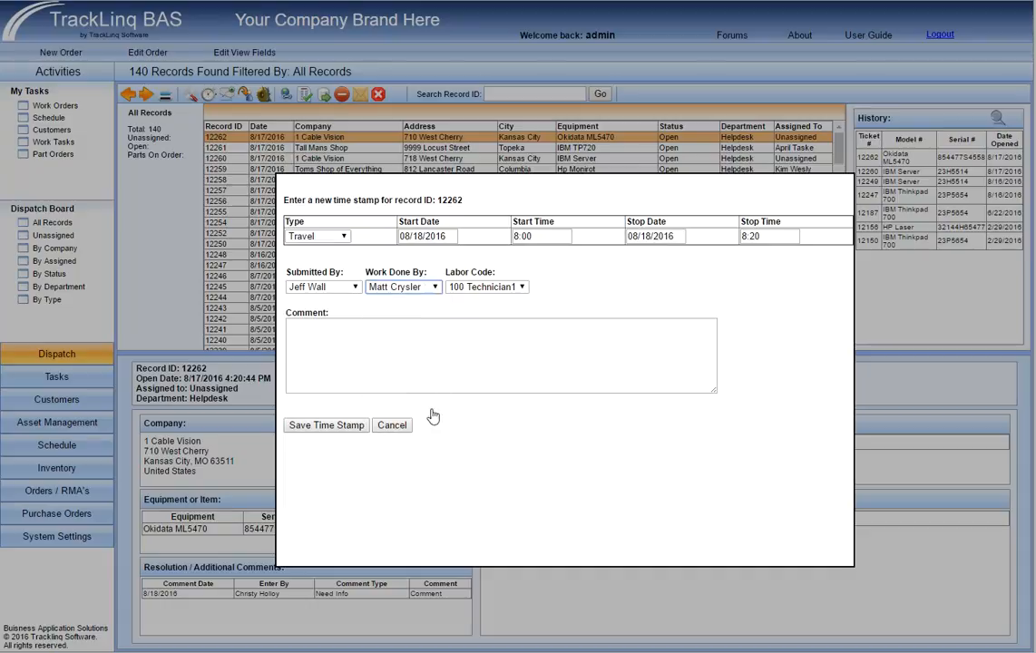
left_click(485, 286)
left_click(494, 312)
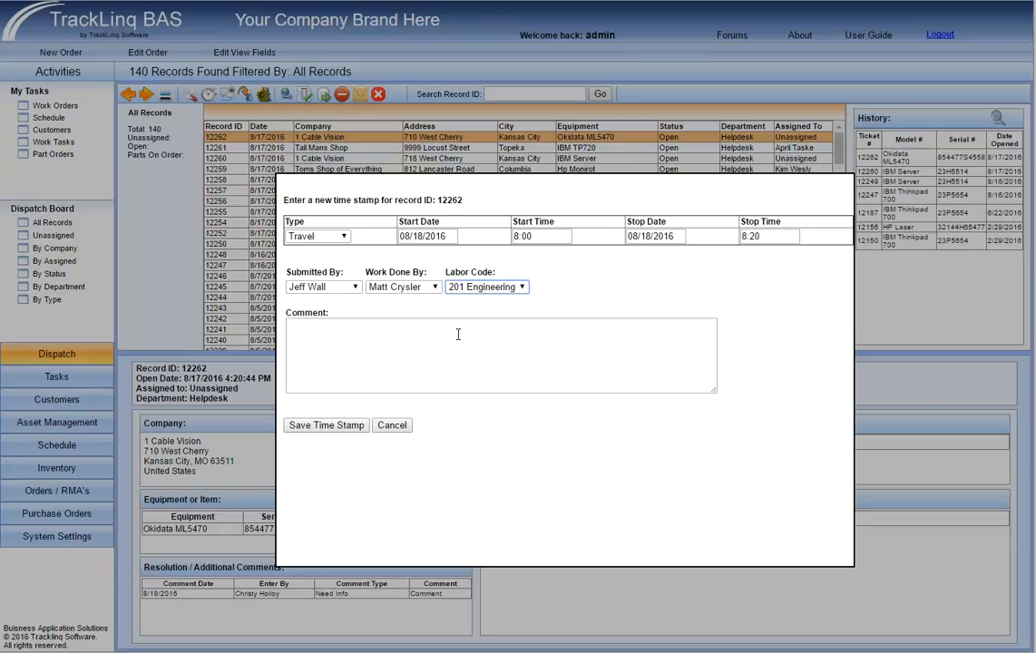
Add the comment "Travel to site", save the time stamp and select it in the record's work list
left_click(459, 334)
type("Travel to site")
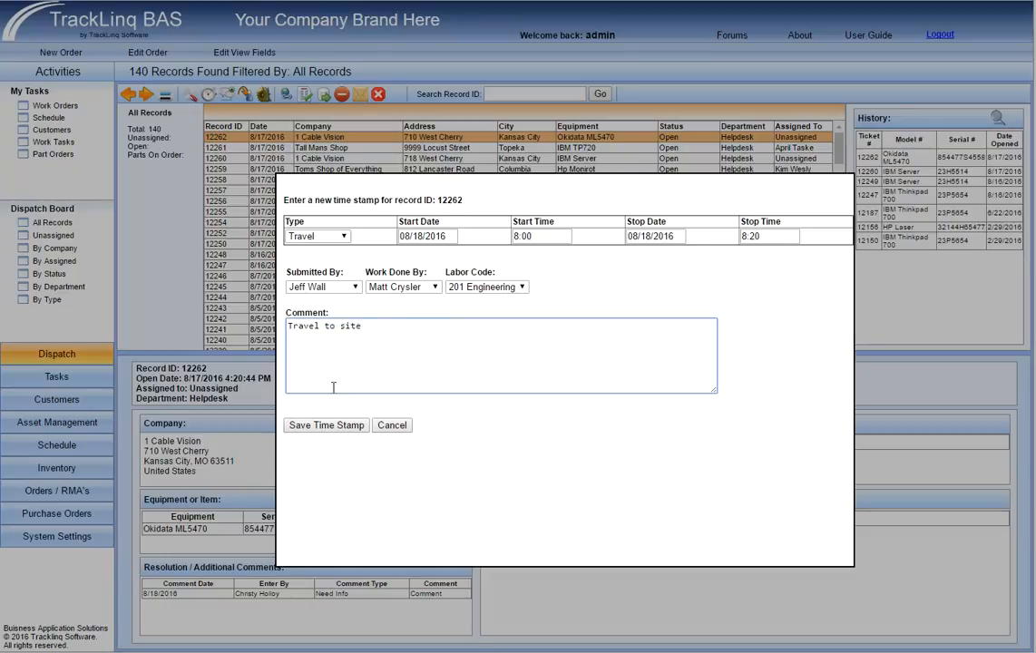
left_click(336, 425)
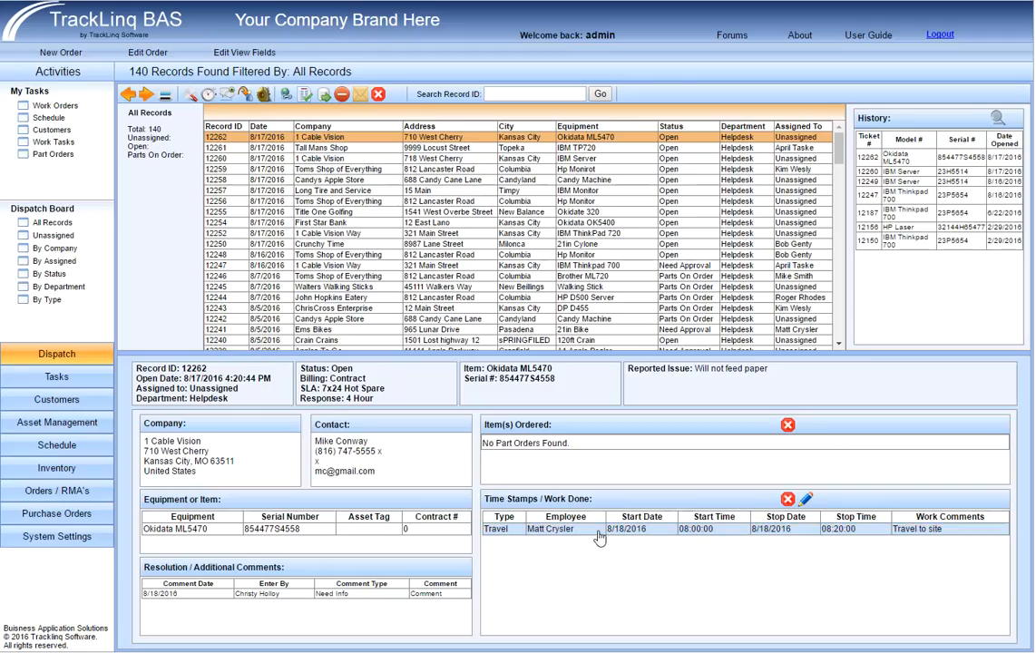
left_click(597, 534)
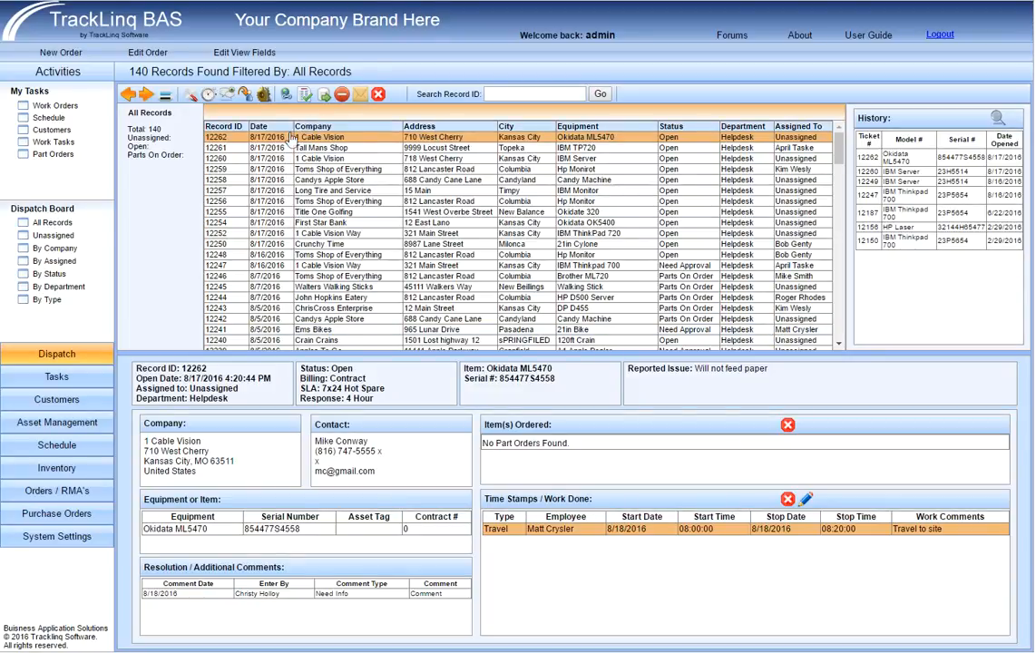
Start another time stamp on the same record with type Eng. Onsite, start time 8:20 and stop time 9:20
left_click(191, 93)
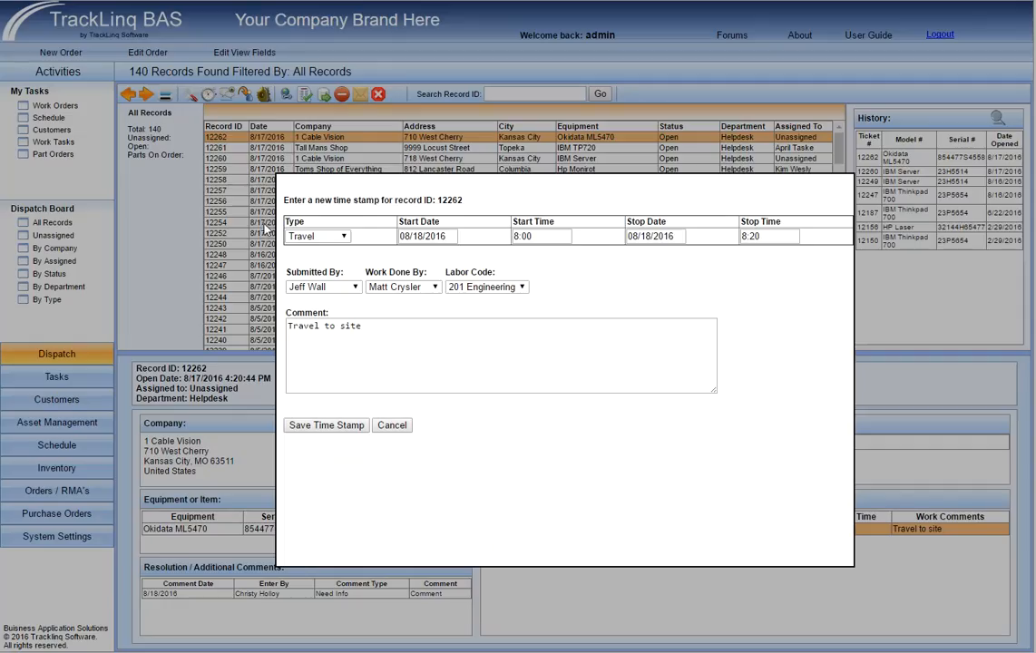
left_click(332, 237)
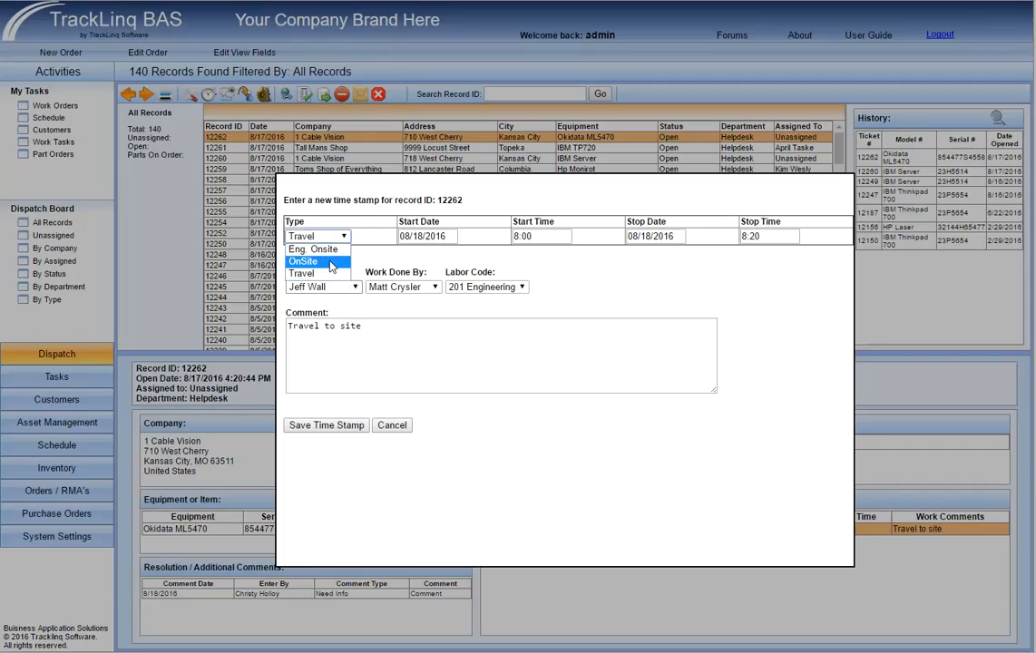
left_click(342, 258)
left_click_drag(556, 235, 505, 245)
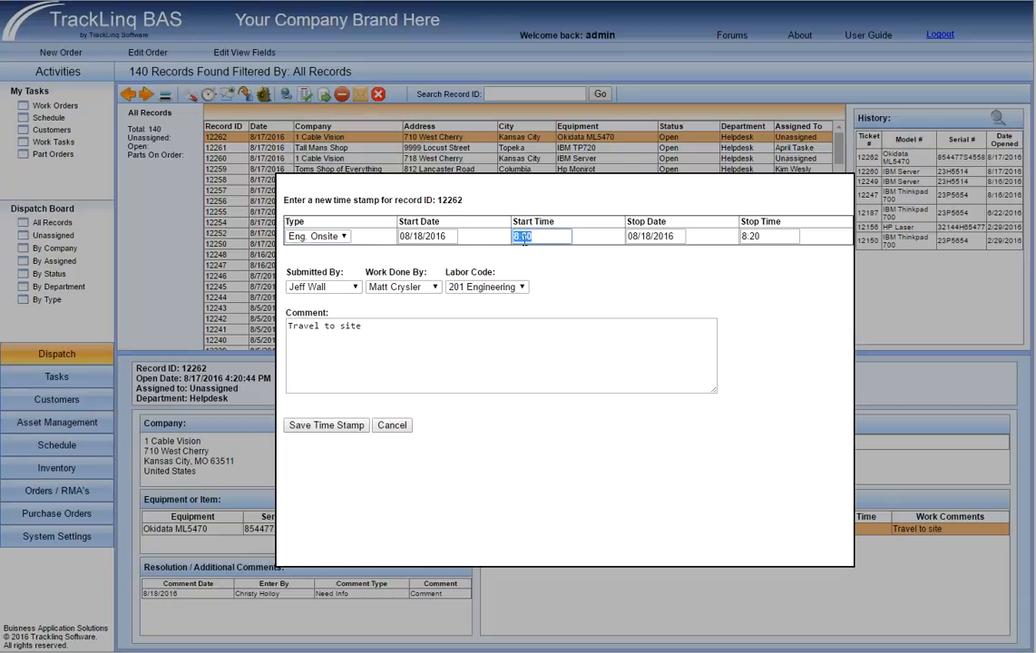
type("8:20")
key("Tab")
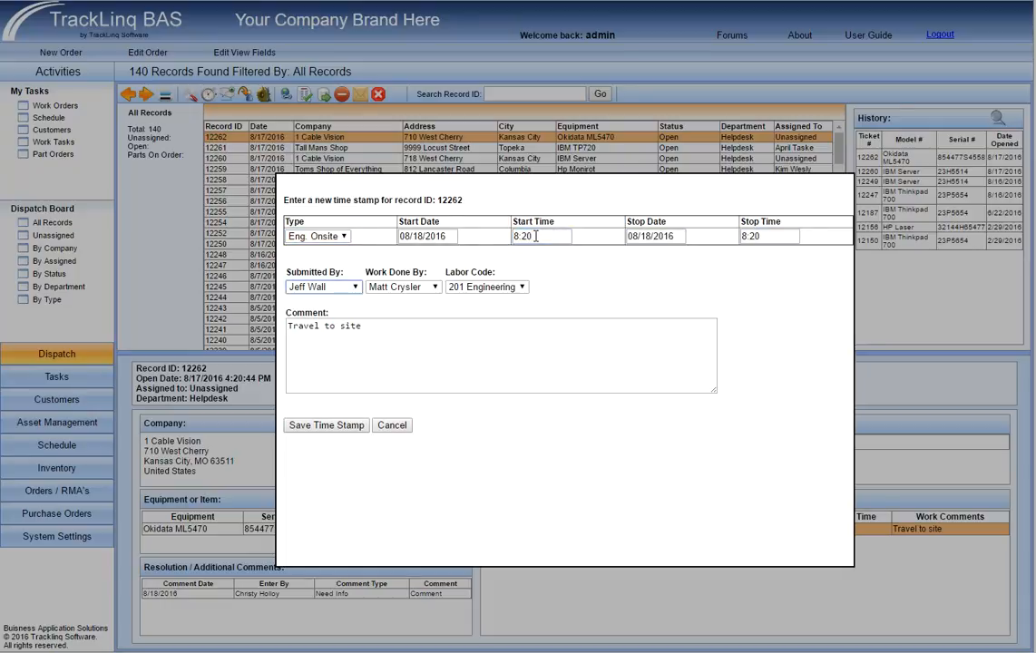
key("Home")
key("Delete")
type("9")
Choose the onsite time stamp's submitter, the employee who did the work and labor code 201 Engineering
left_click(329, 288)
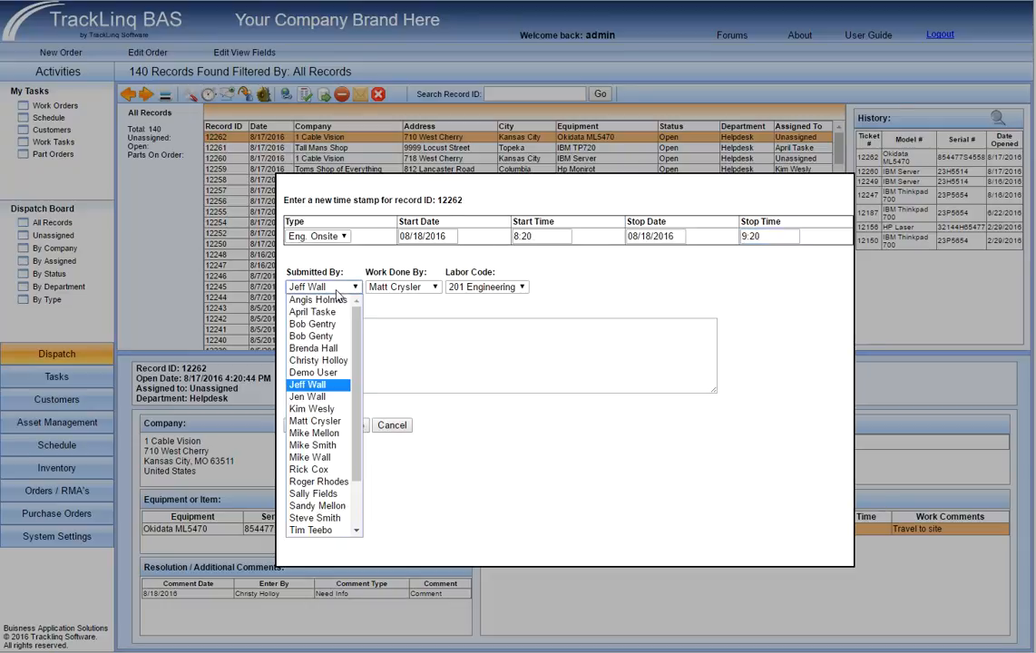
left_click(319, 387)
left_click(402, 287)
left_click(400, 421)
left_click(498, 289)
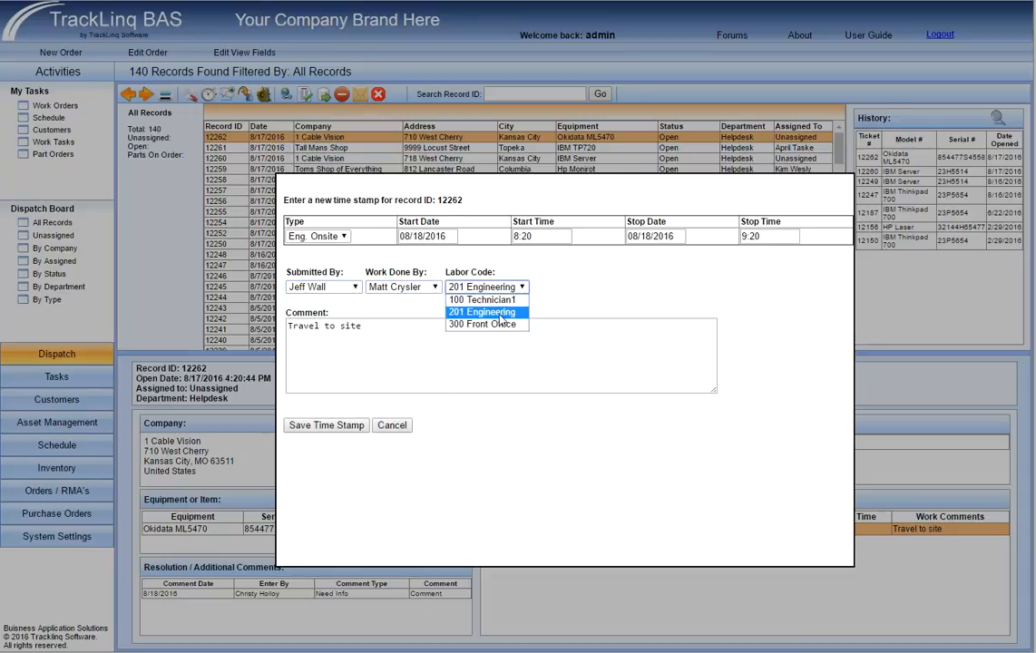
left_click(481, 309)
Replace the comment with "Need to order parts" and save the onsite time stamp
left_click(435, 329)
left_click_drag(436, 329, 217, 327)
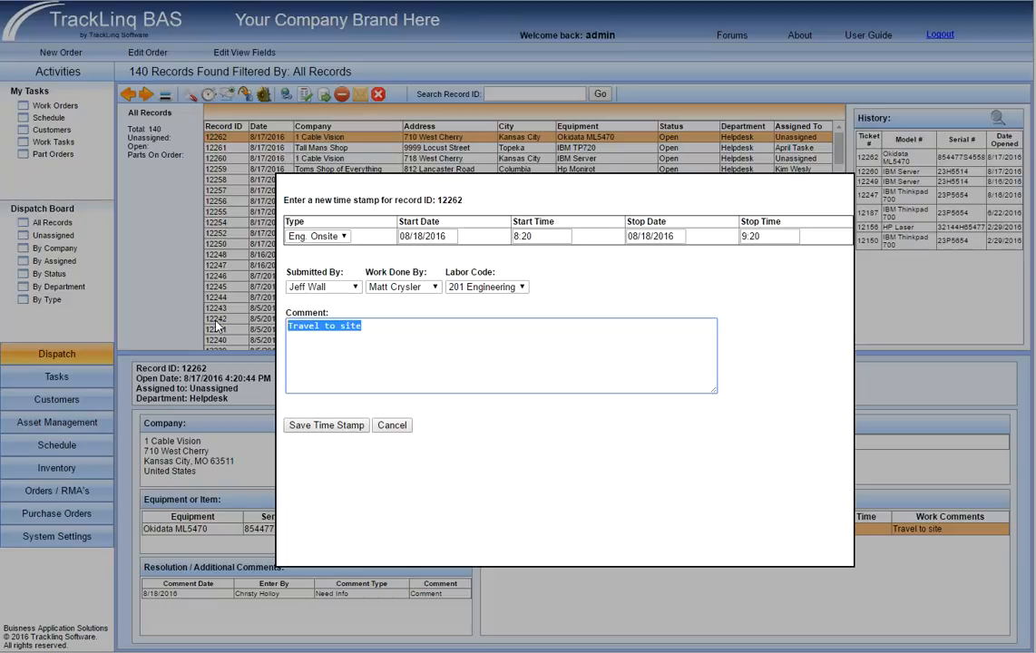
type("Need to or")
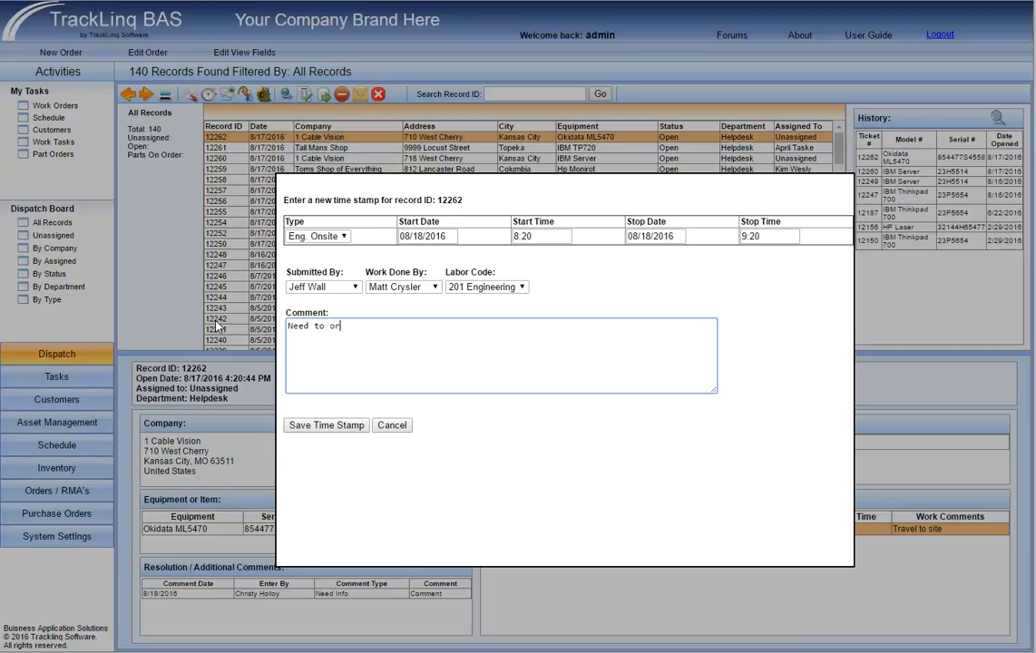
type("der parts")
left_click(327, 425)
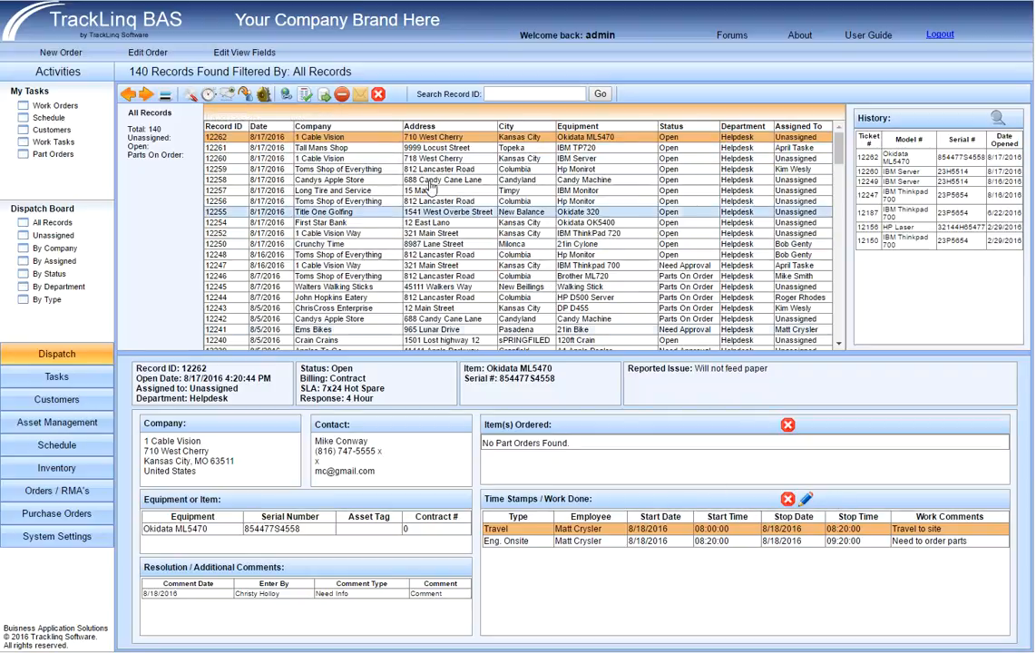
Edit the saved Eng. Onsite time stamp to set its stop time to 10:20:00 and save the update
left_click(766, 542)
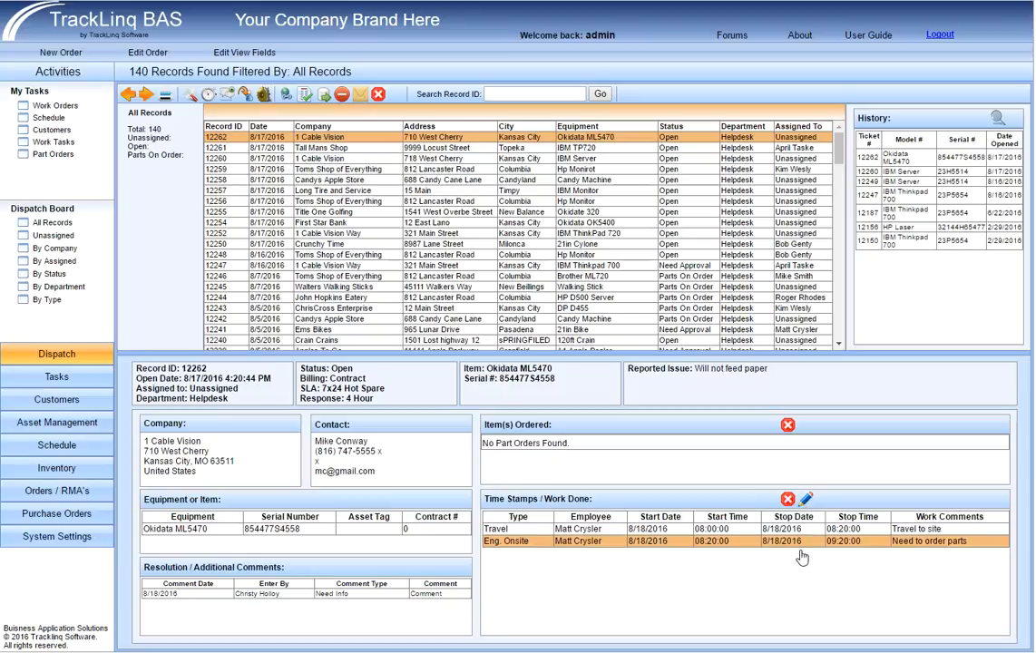
left_click(806, 503)
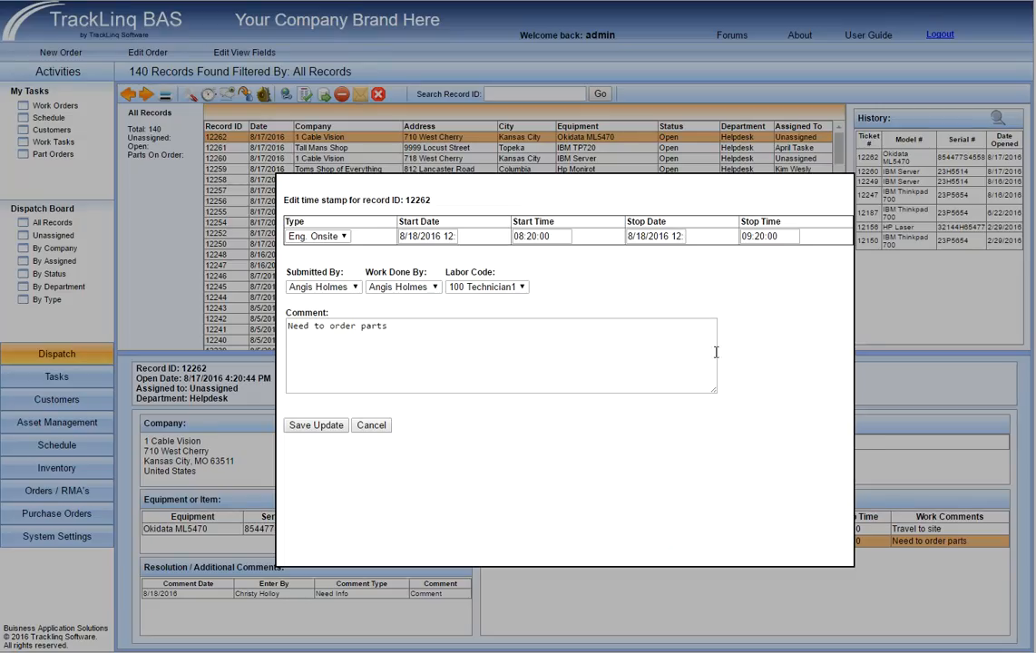
left_click(750, 236)
key("BackSpace")
type("10")
key("BackSpace")
key("BackSpace")
key("BackSpace")
type("10")
left_click(317, 426)
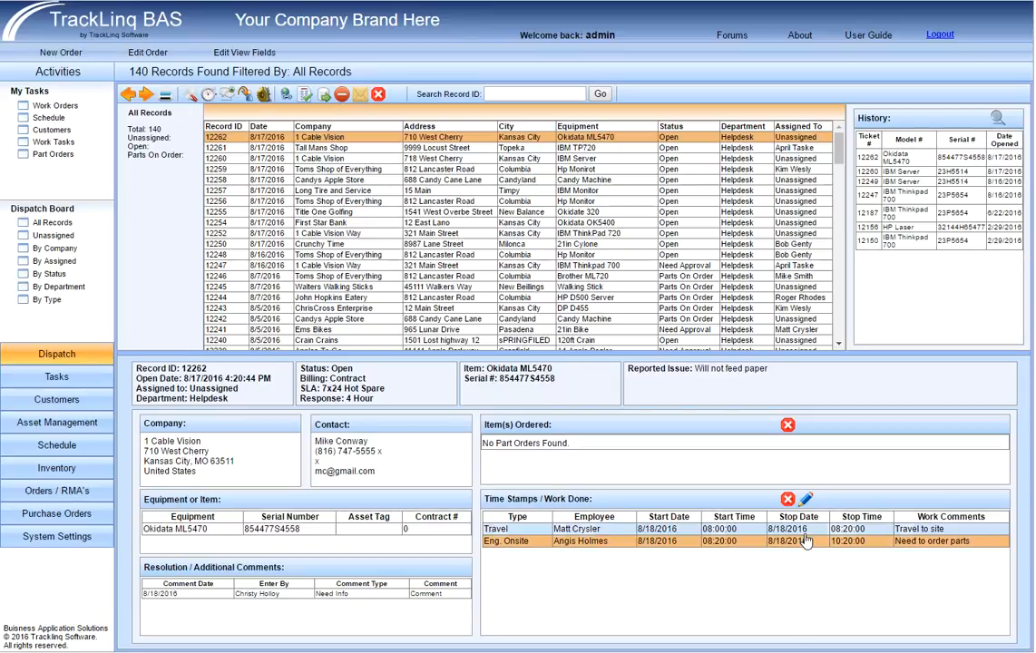
Delete the Travel time stamp, confirm its cancellation and select the Eng. Onsite time stamp
left_click(778, 530)
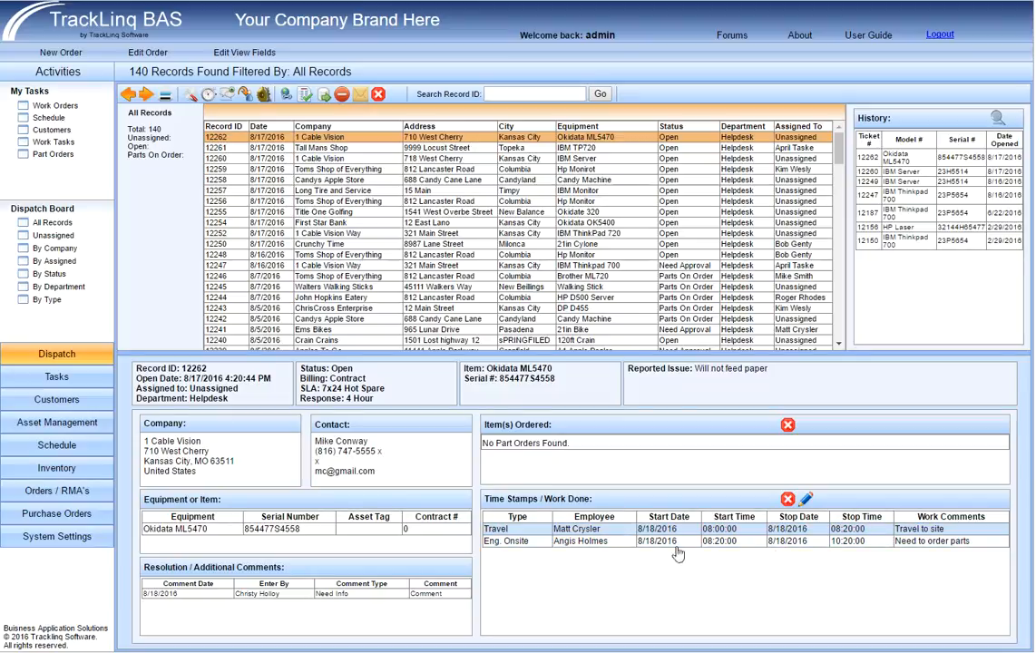
left_click(788, 500)
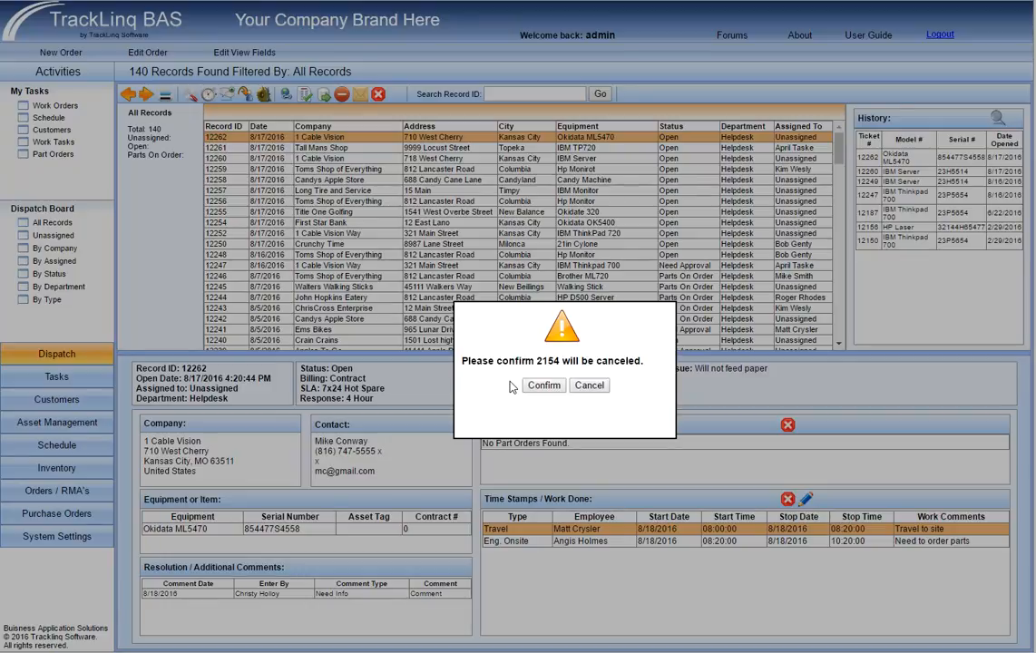
left_click(544, 385)
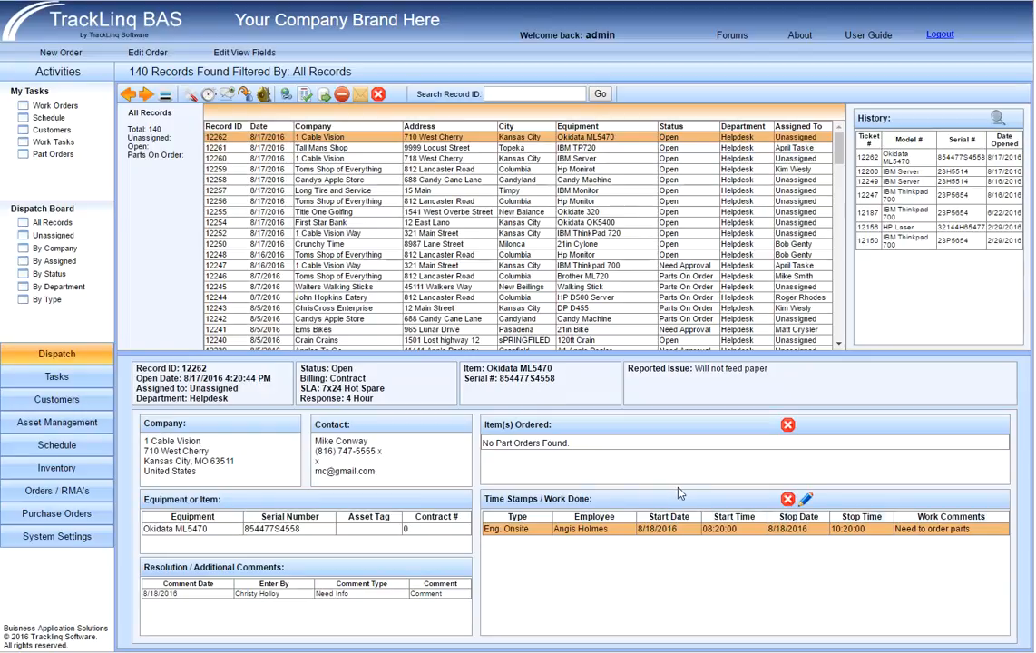
left_click(635, 530)
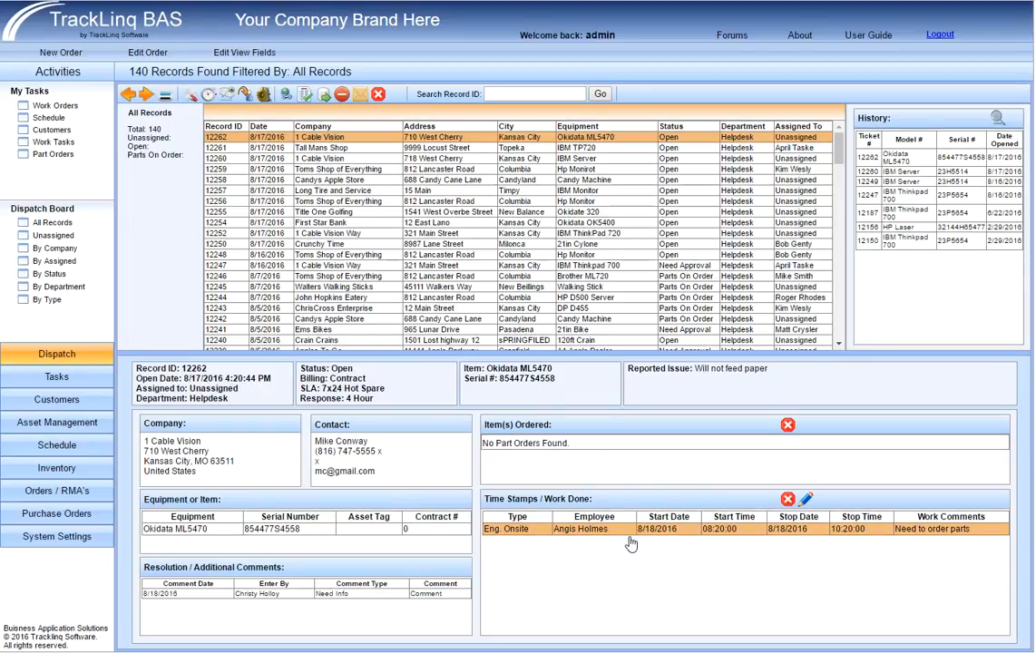